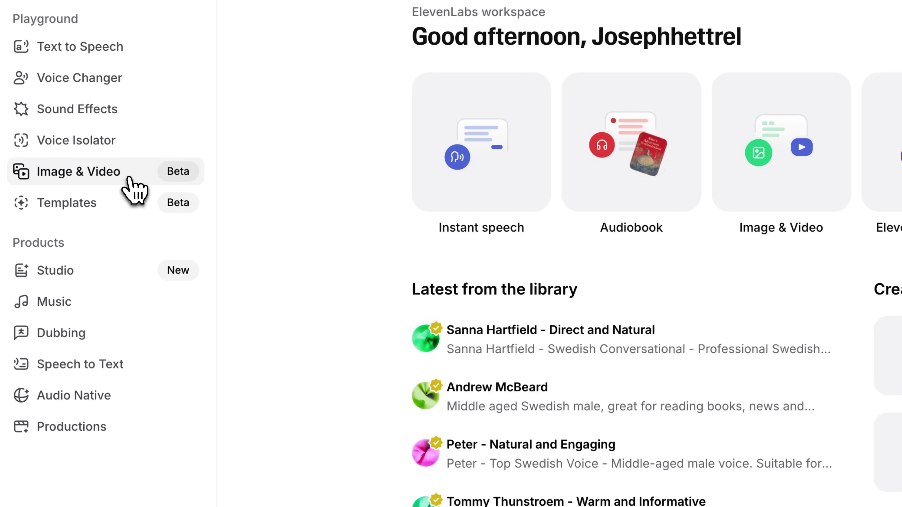
Open Image & Video, where the prompt defaults to Google Nano Banana Pro, 16:9, 1K, 4 outputs
left_click(129, 179)
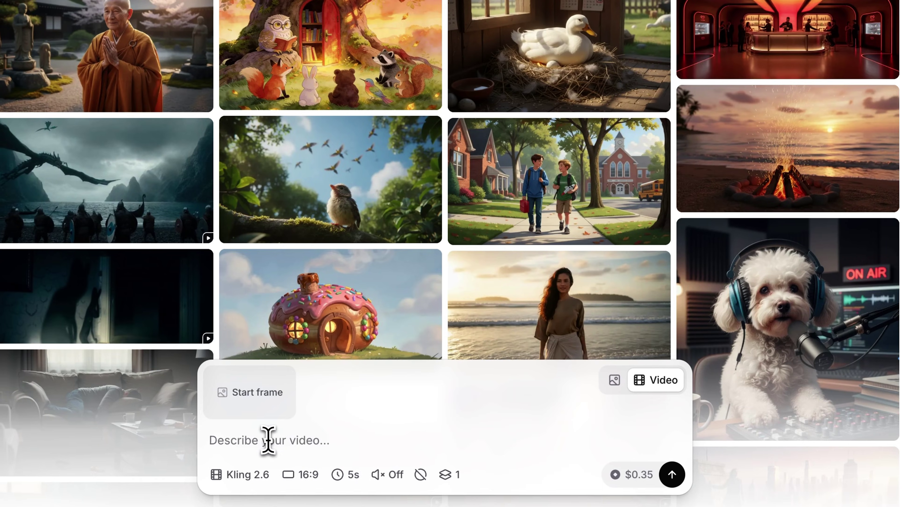
left_click(268, 441)
type("Describe")
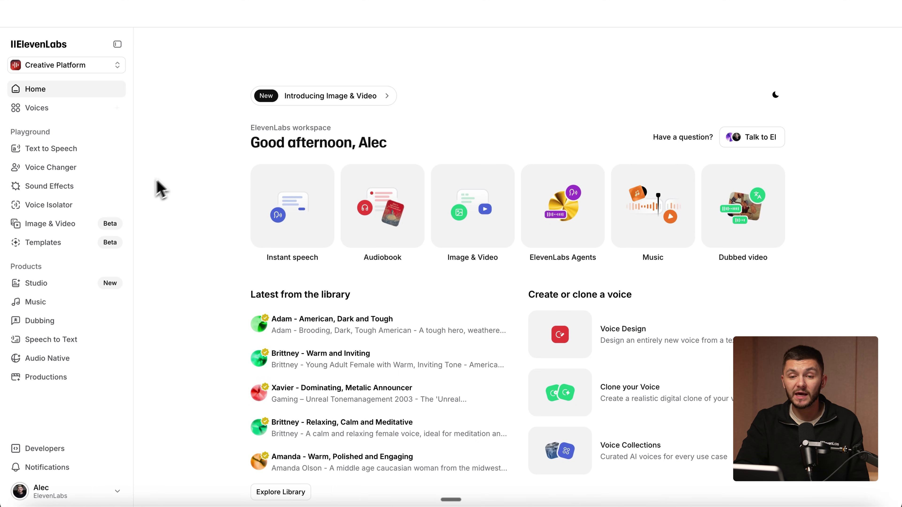
left_click(84, 228)
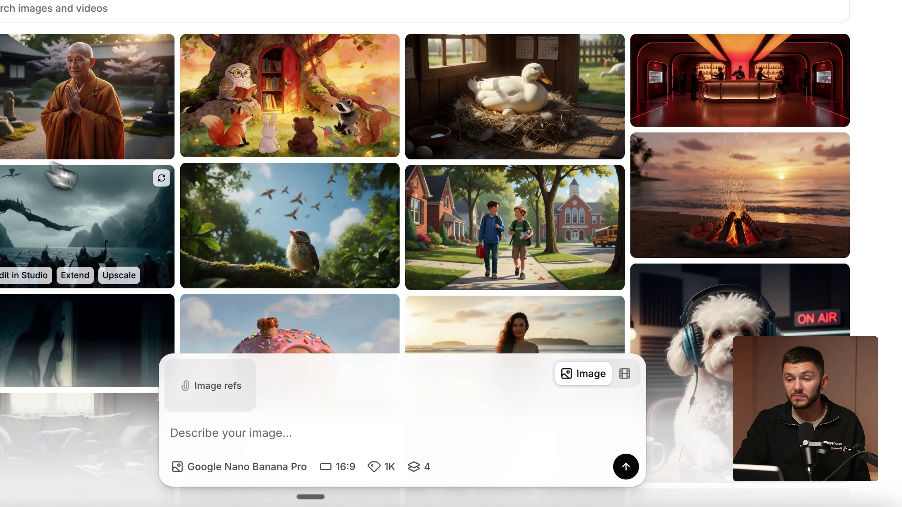
Switch the prompt box to video mode and keep Kling 2.6 as the model
left_click(624, 375)
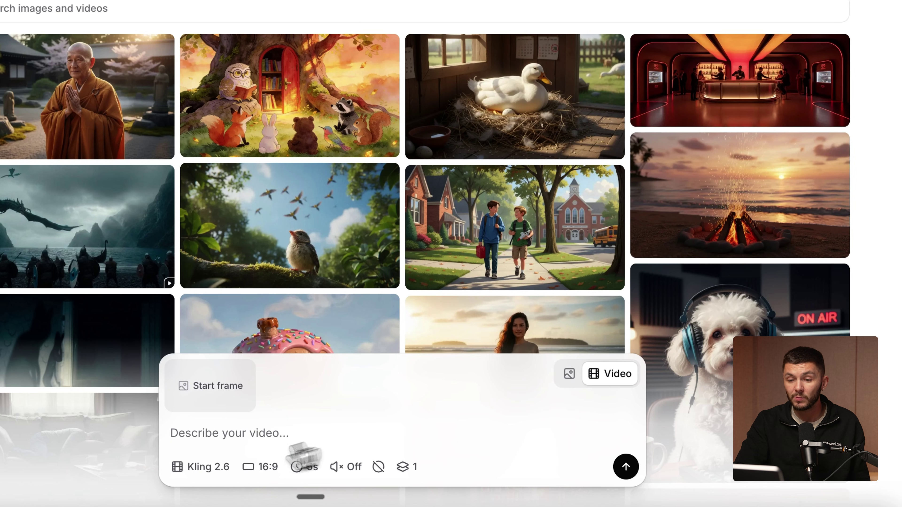
left_click(213, 468)
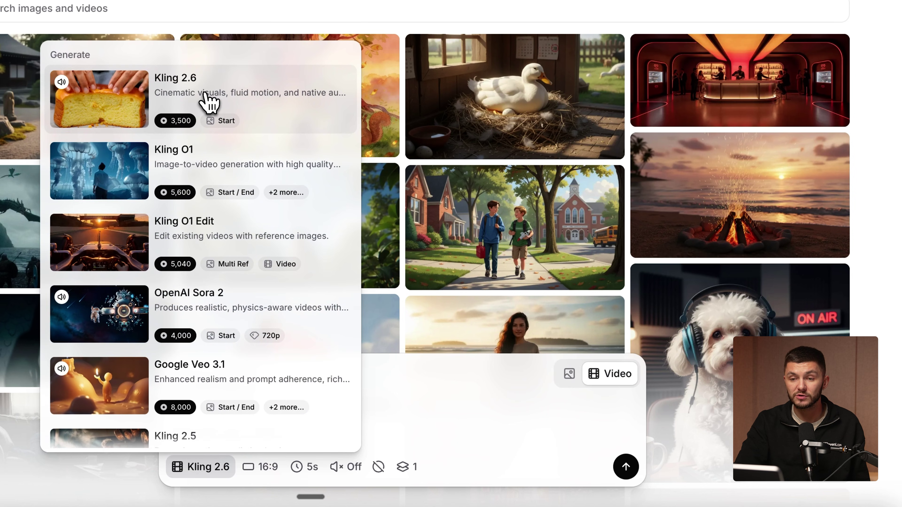
left_click(210, 101)
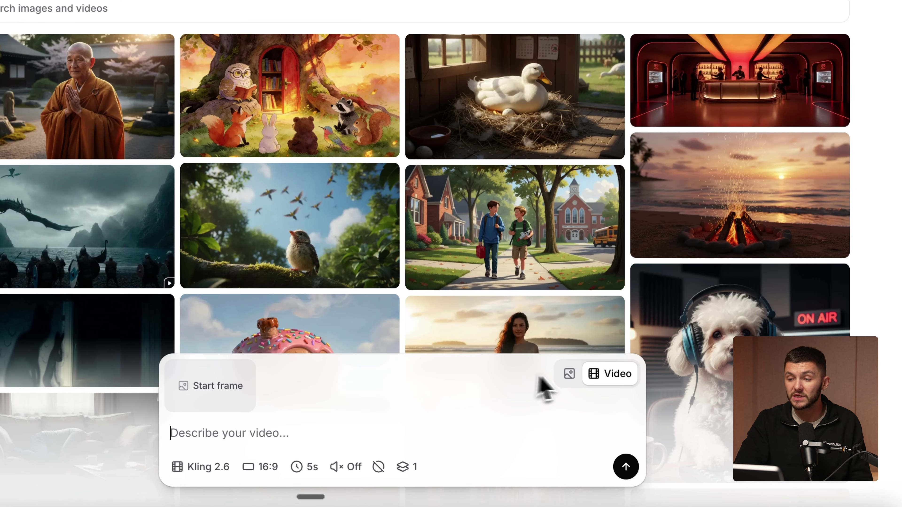
Generate four 4K Nano Banana Pro fireman images with the presenter's pasted photo as reference
left_click(569, 374)
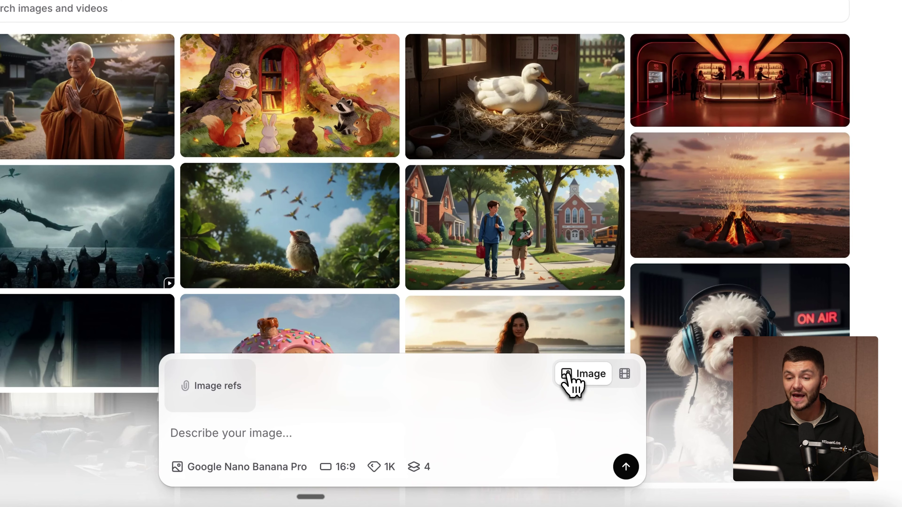
left_click(305, 467)
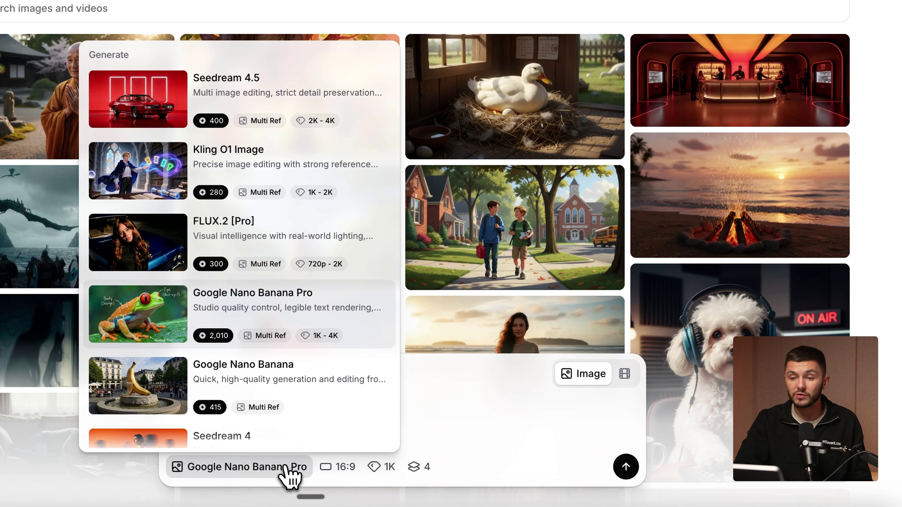
left_click(284, 309)
key("ctrl+v")
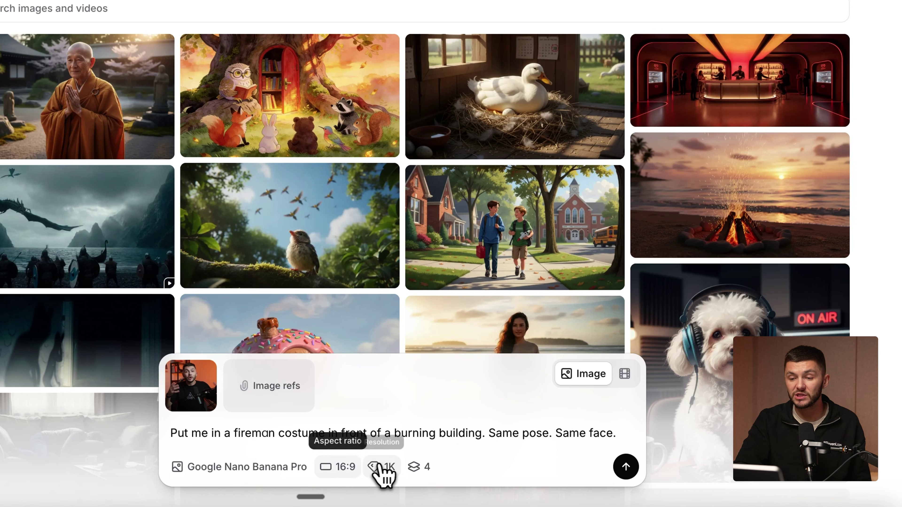
left_click(386, 467)
left_click(387, 444)
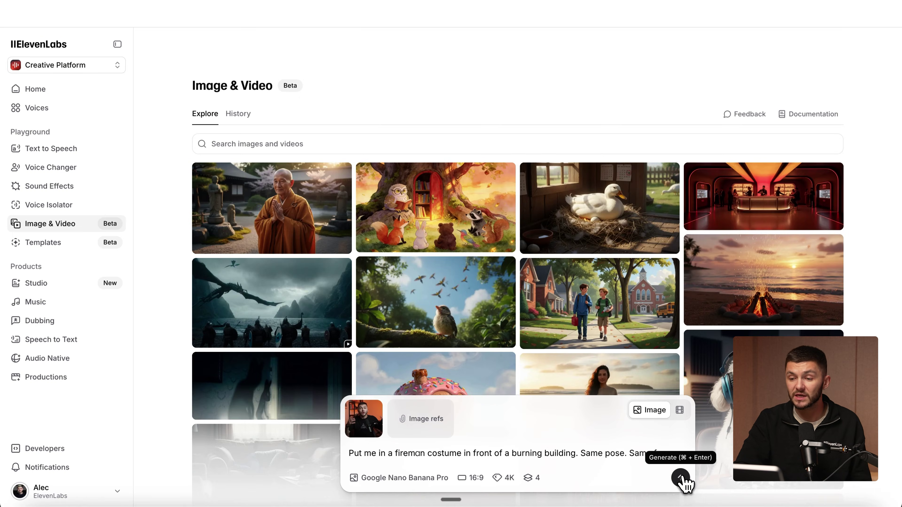
left_click(680, 478)
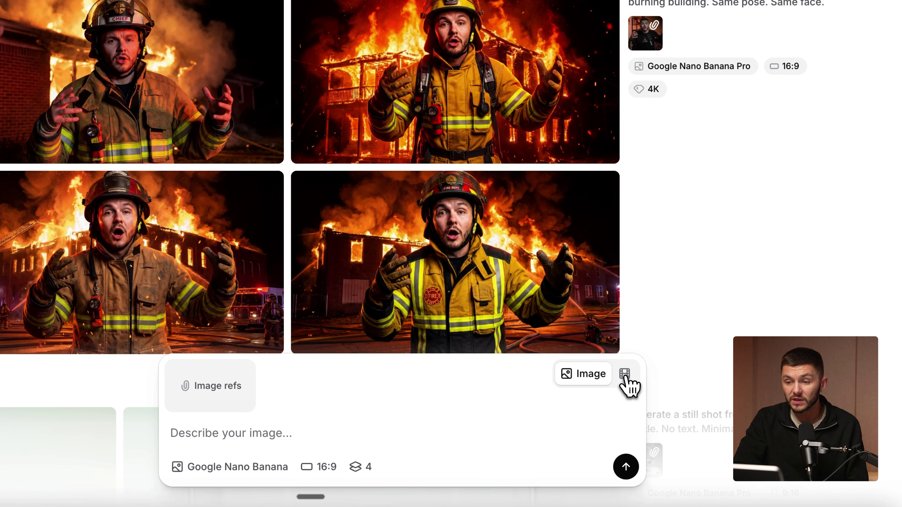
Switch to video on Kling 2.6 and load the bottom-right fireman image as the start frame
left_click(624, 374)
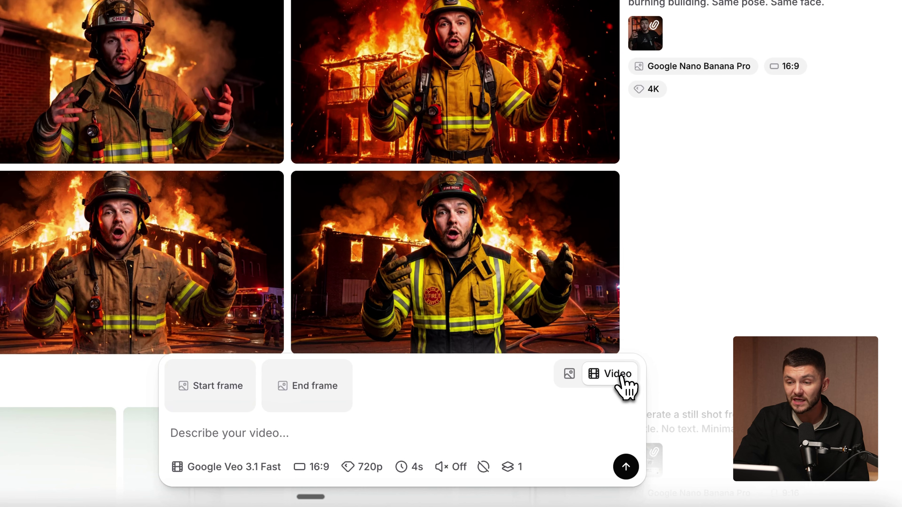
mouse_move(564, 349)
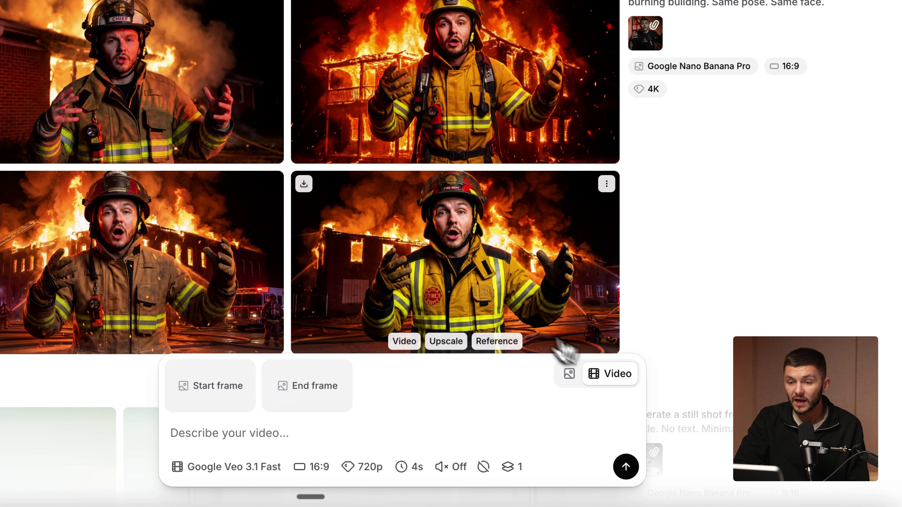
left_click(258, 467)
scroll(238, 147, "up", 3)
left_click(229, 106)
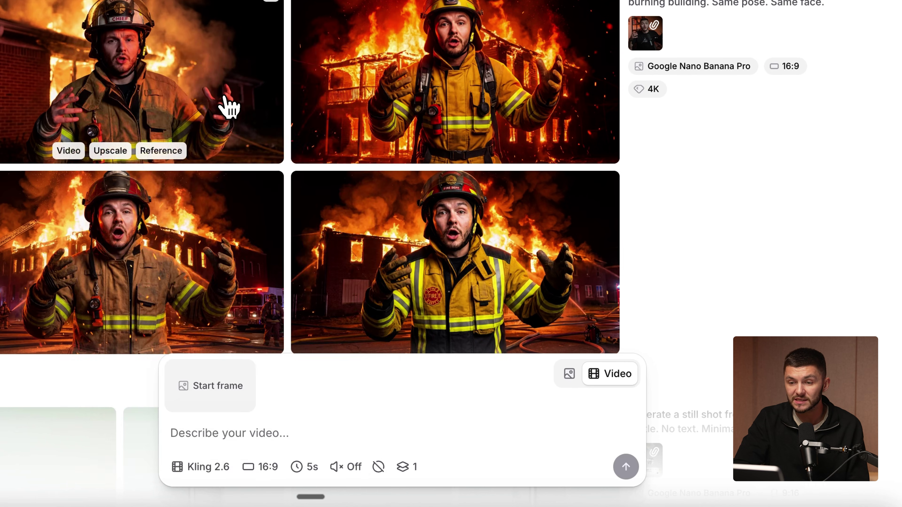
left_click_drag(446, 247, 219, 391)
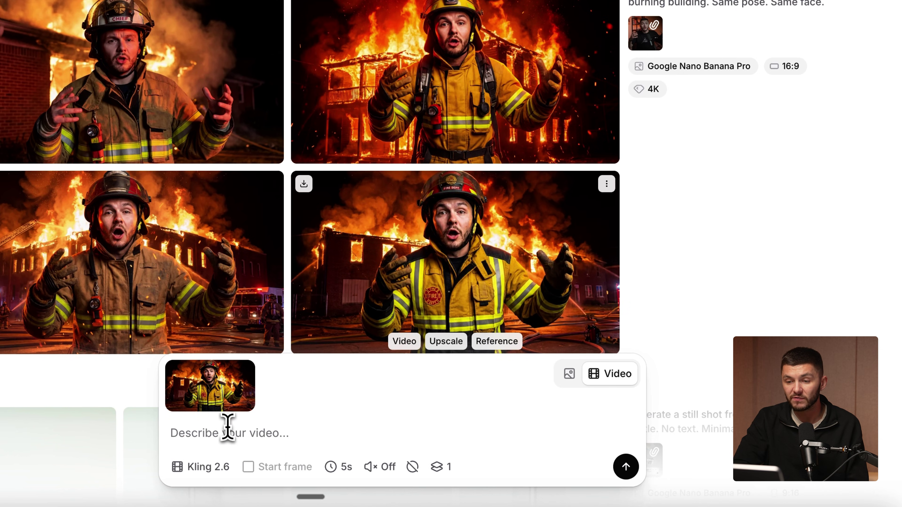
Paste the fireman's 'fire emoji is overrated' prompt and request four 5-second clips with sound
type("Fireman says \"Honestly, I think the fire emoji is overrated.\" while the building burns in the background.")
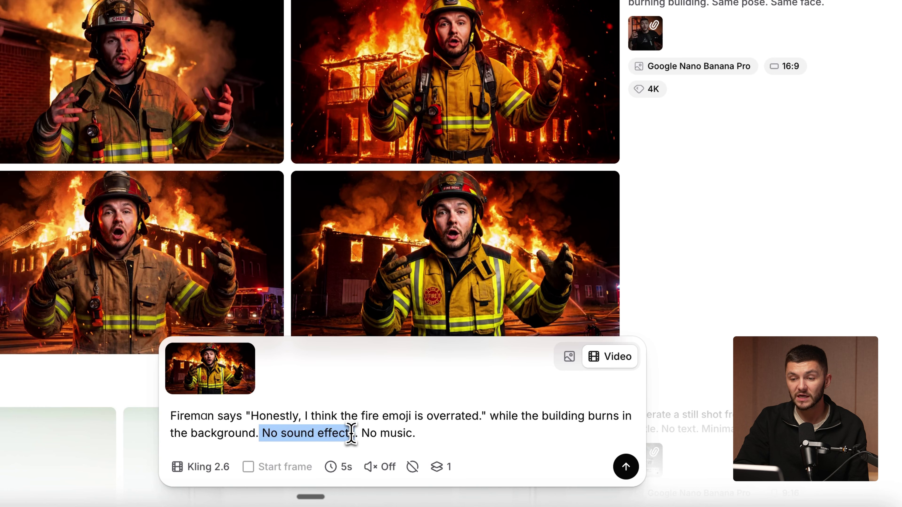
left_click_drag(431, 434, 431, 435)
left_click(431, 435)
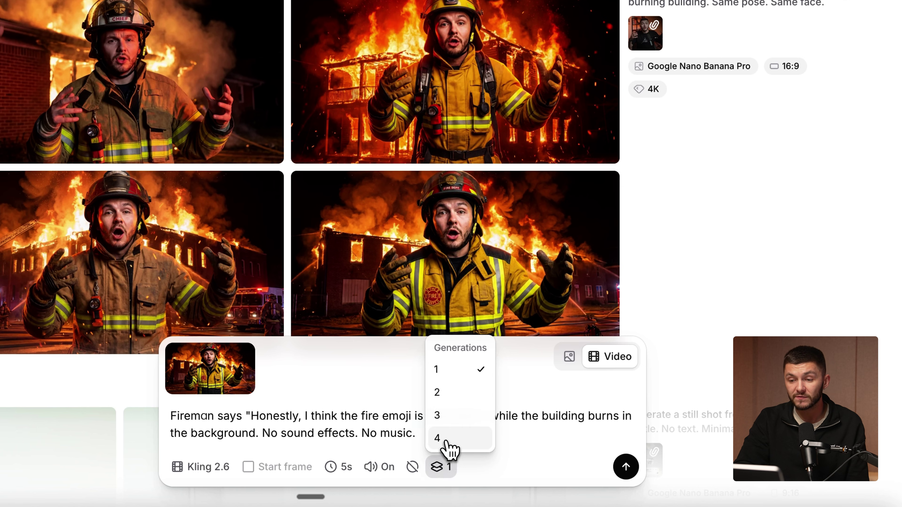
left_click(449, 449)
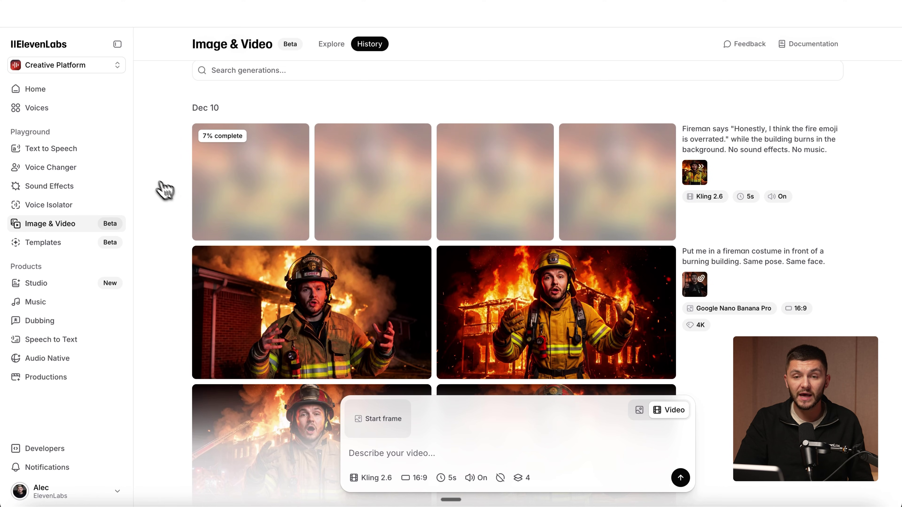
Go to Voices and bring up the Add a new voice options
left_click(61, 111)
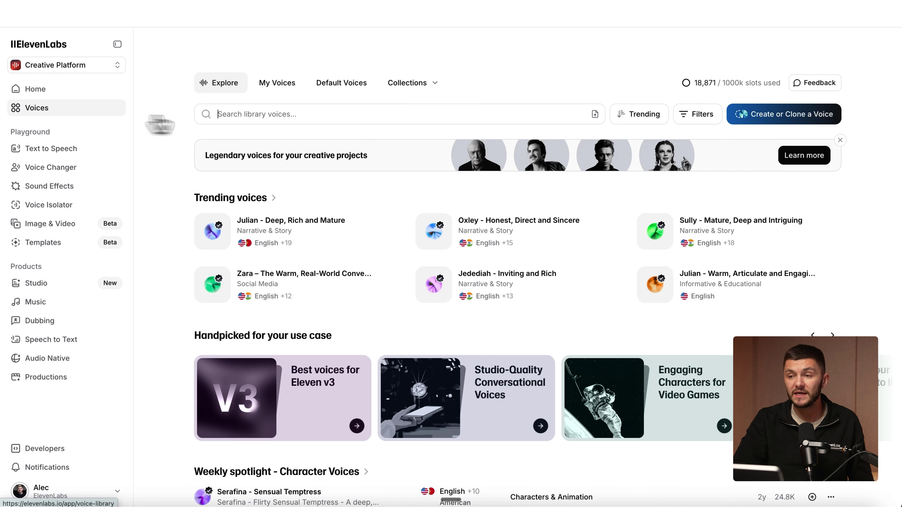
left_click(770, 121)
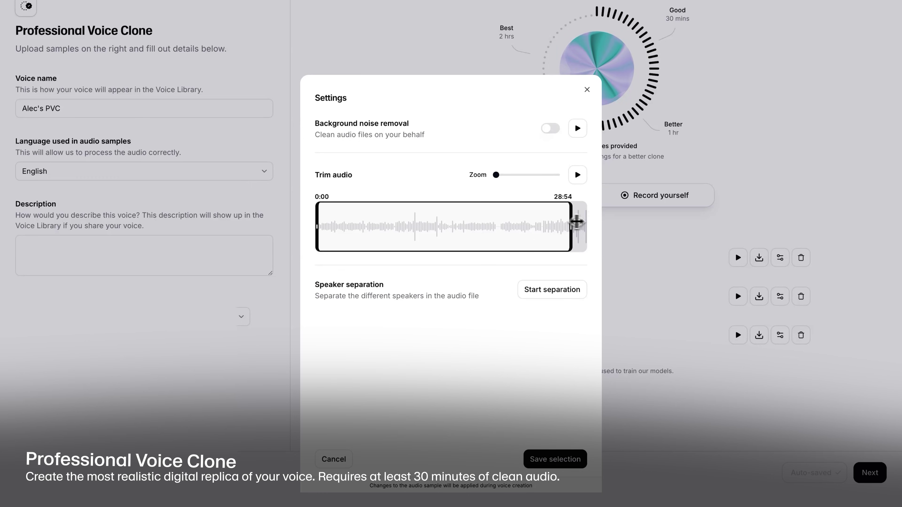
Preview trimming the audio sample, then look over the Voice Design form
mouse_move(578, 222)
left_mouse_down()
mouse_move(475, 221)
mouse_move(590, 222)
left_mouse_up()
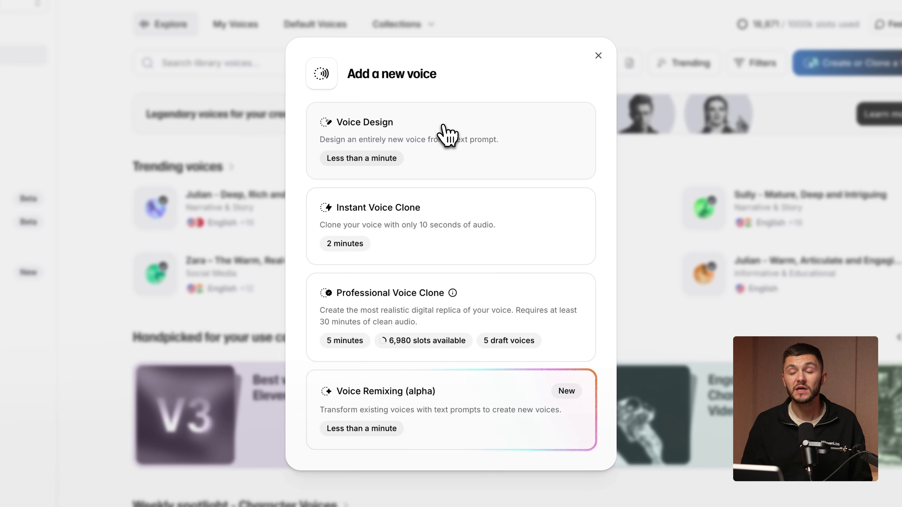
left_click(446, 135)
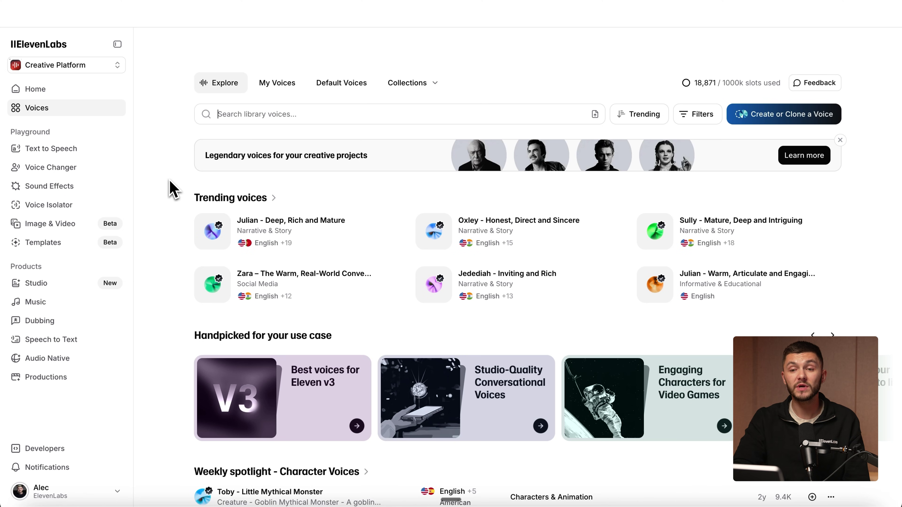
Filter the voice library to My Voices and search for the presenter's clone
left_click(282, 87)
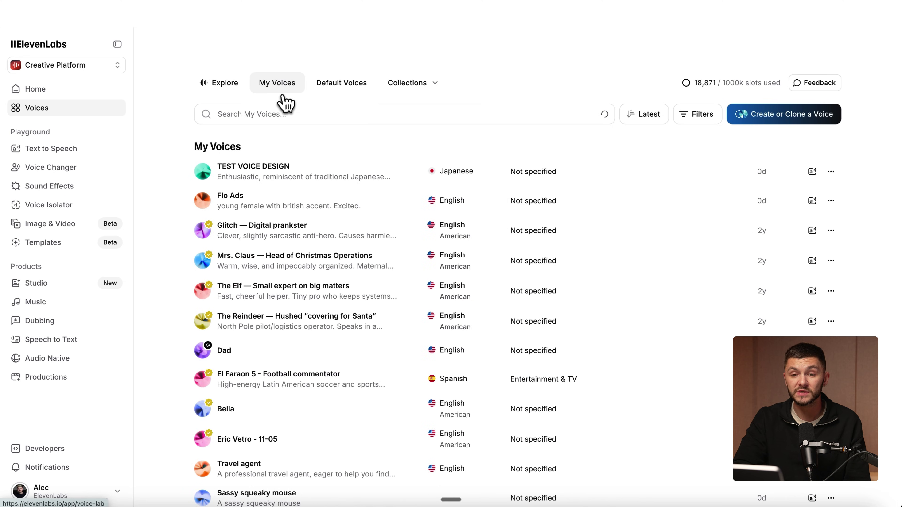
left_click(281, 119)
type("alec")
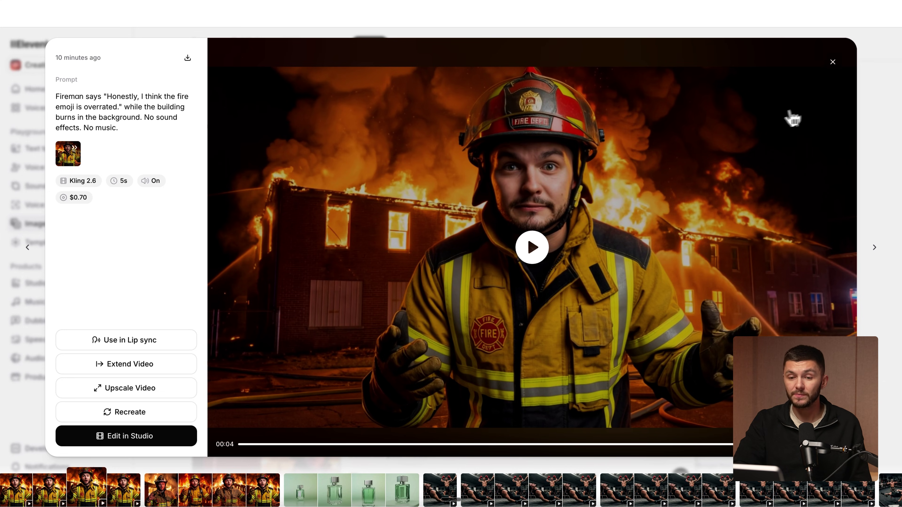
Send the fireman video to Studio and select its clip on the timeline
left_click(153, 436)
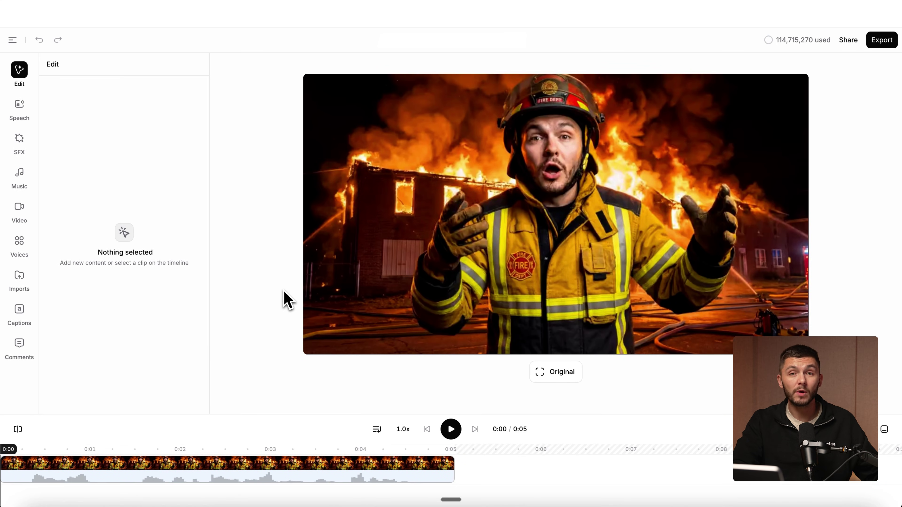
left_click(216, 466)
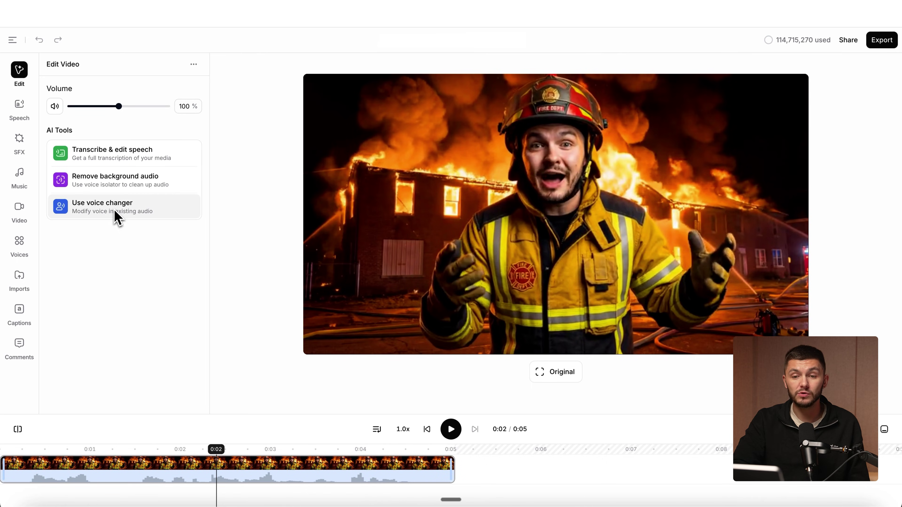
Convert the clip's speech with the voice changer to the presenter's cloned PVC voice
left_click(117, 217)
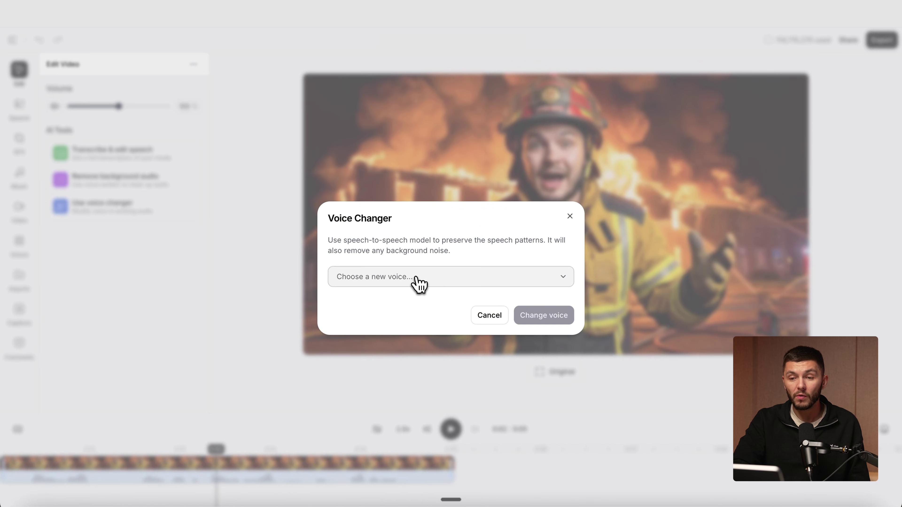
left_click(419, 282)
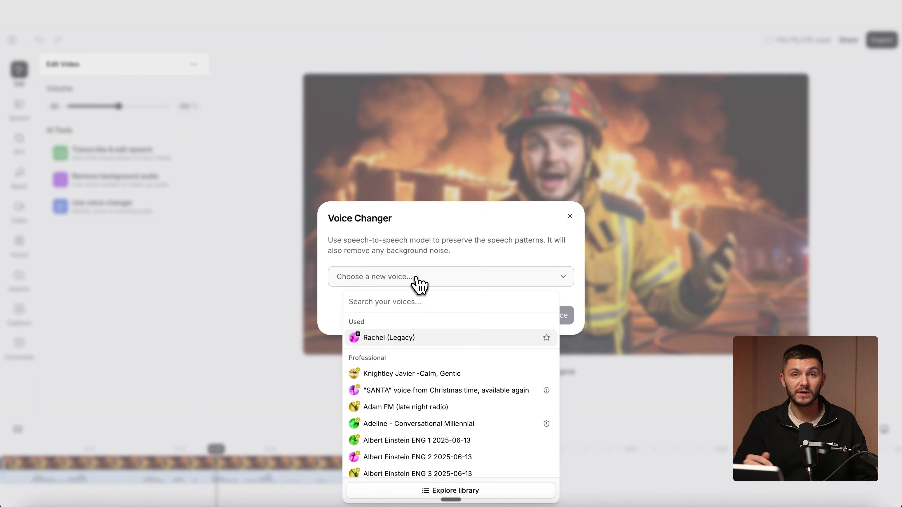
type("alec")
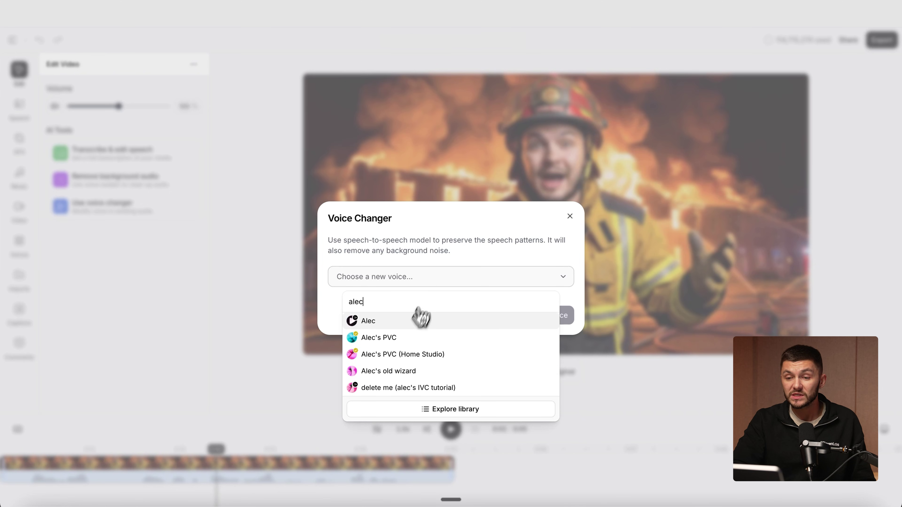
left_click(406, 339)
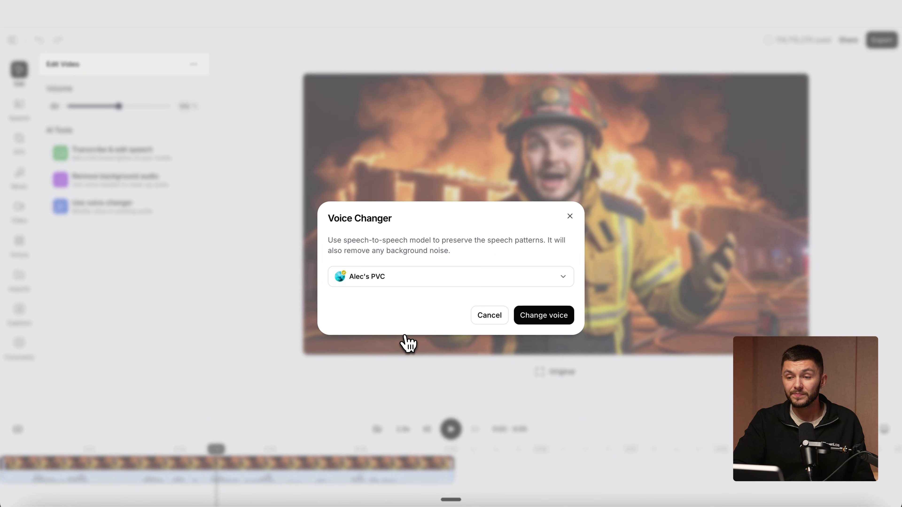
left_click(541, 318)
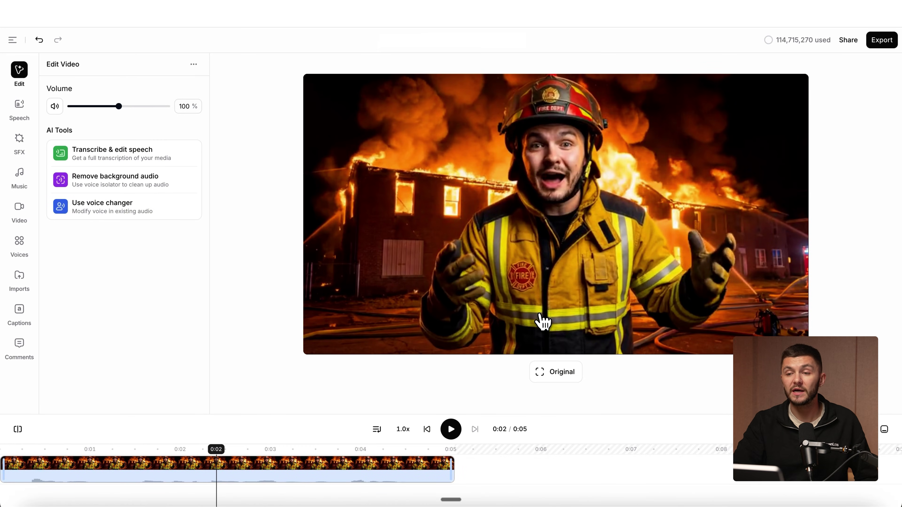
left_click(10, 450)
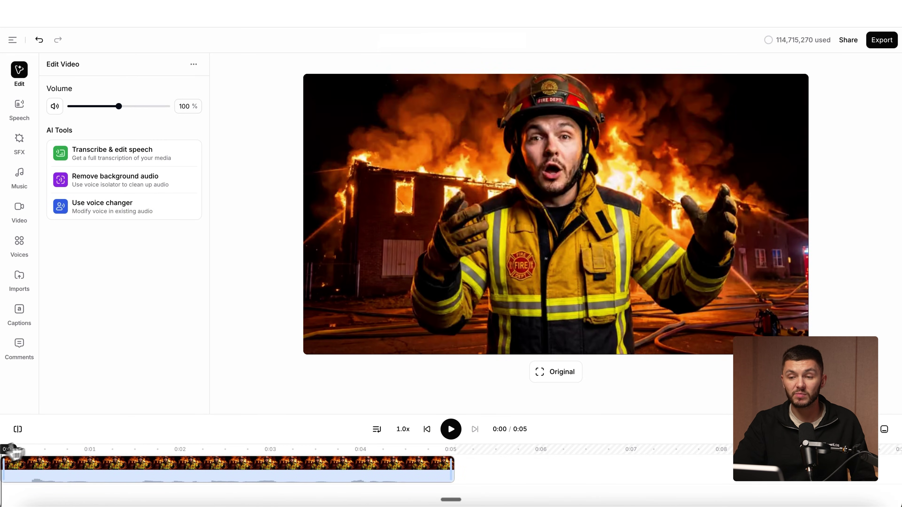
left_click(451, 429)
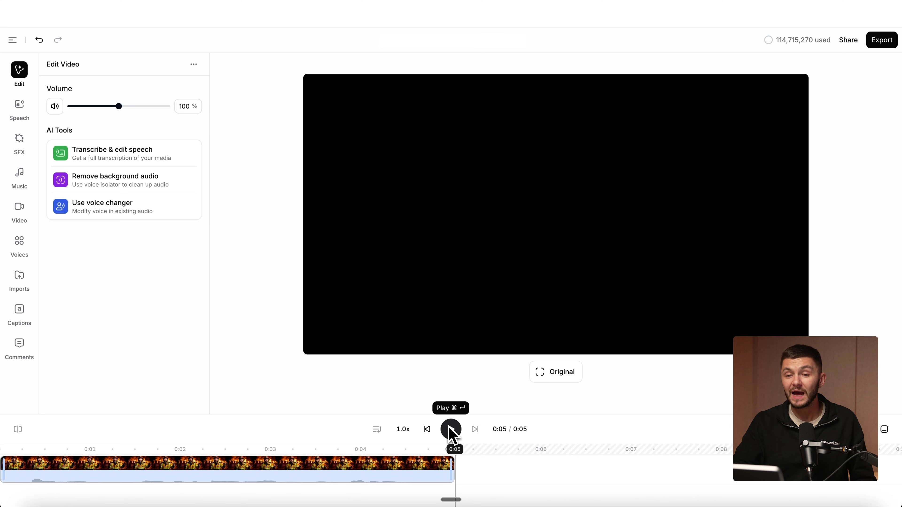
left_click_drag(292, 448, 99, 446)
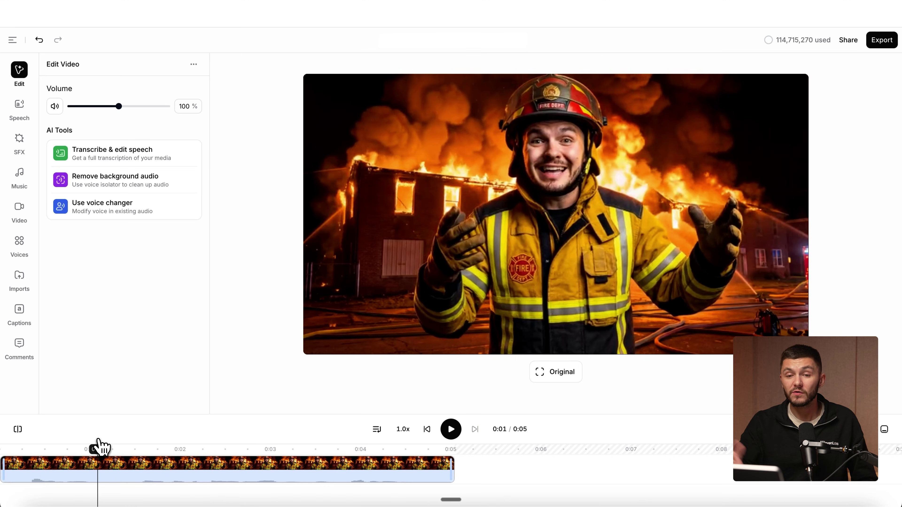
left_click(22, 152)
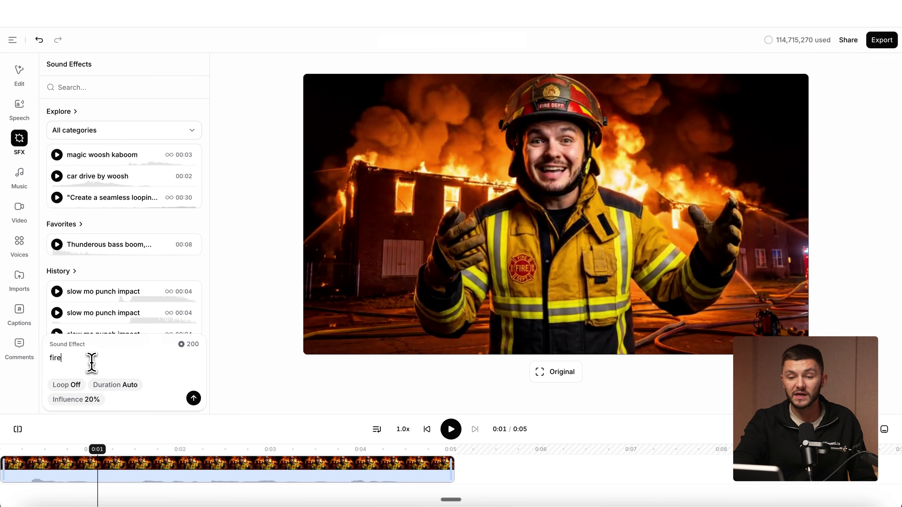
Generate 'fire' sound effects with Duration Auto off and a fixed 5.0s length
left_click(123, 386)
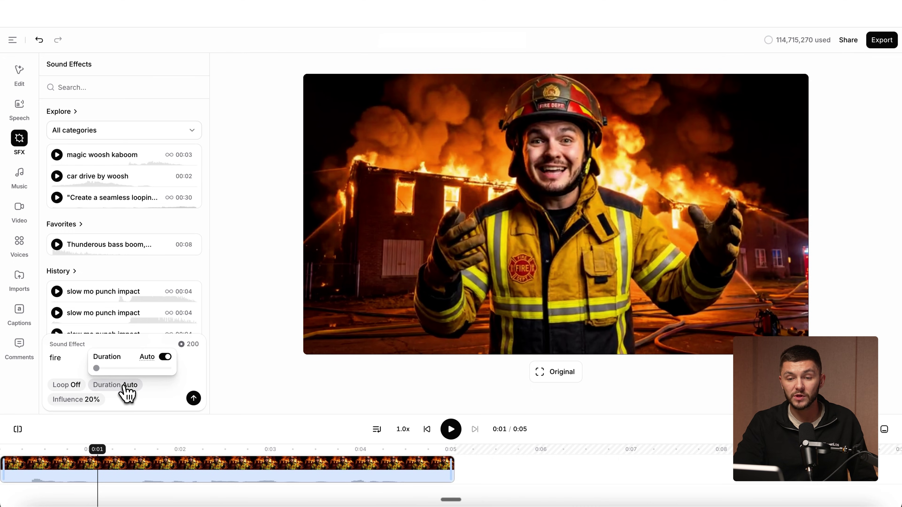
left_click_drag(96, 369, 99, 368)
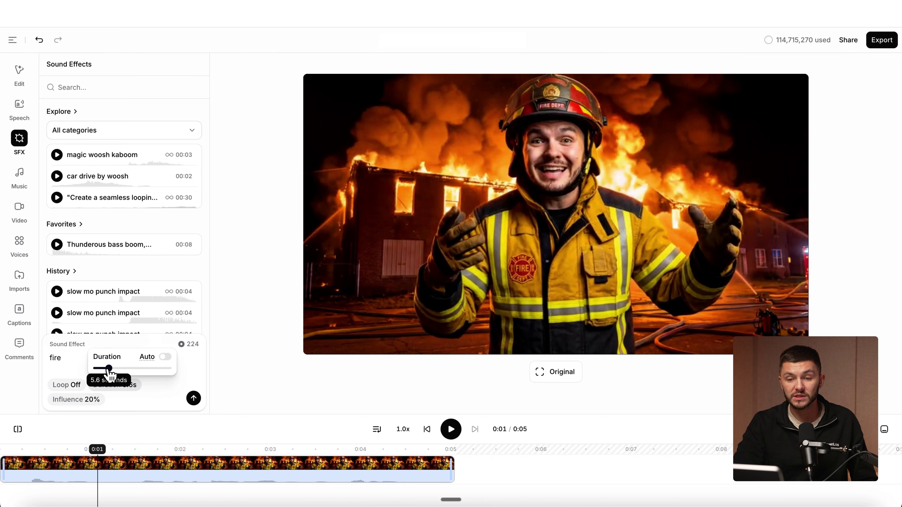
left_click(193, 399)
scroll(125, 286, "down", 1)
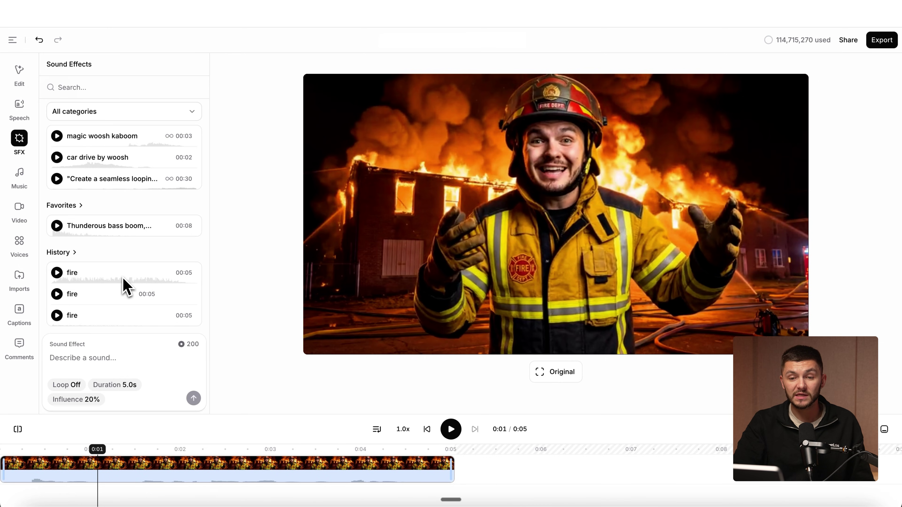
mouse_move(120, 286)
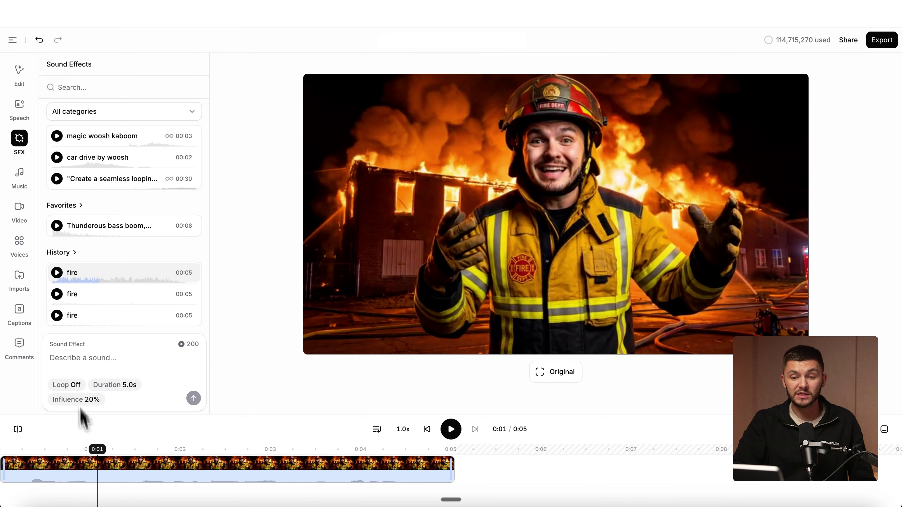
left_click_drag(96, 451, 14, 451)
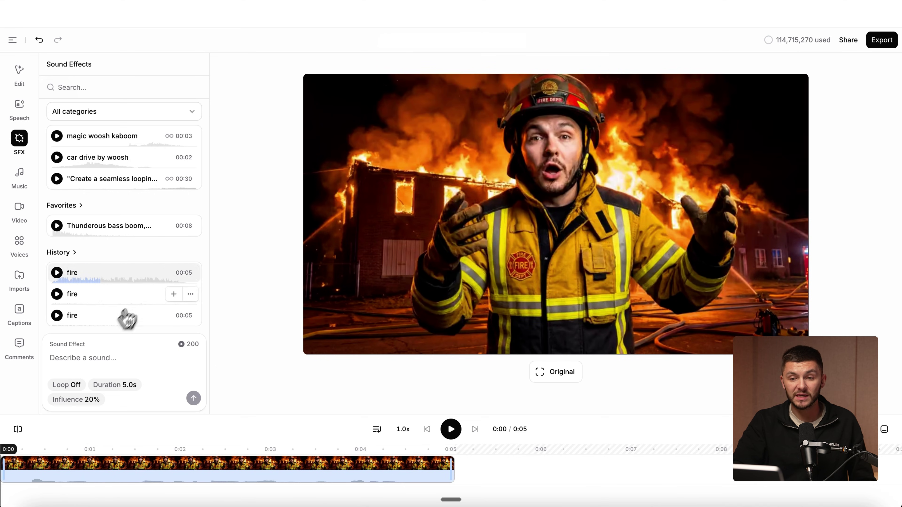
Add a 'fire' effect beneath the fireman clip at 13% volume and play from the start
left_click(173, 273)
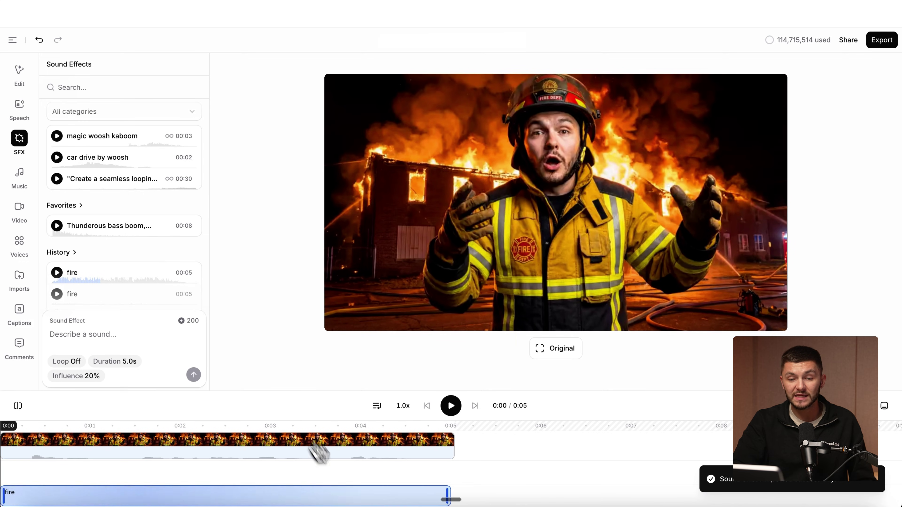
left_click(112, 497)
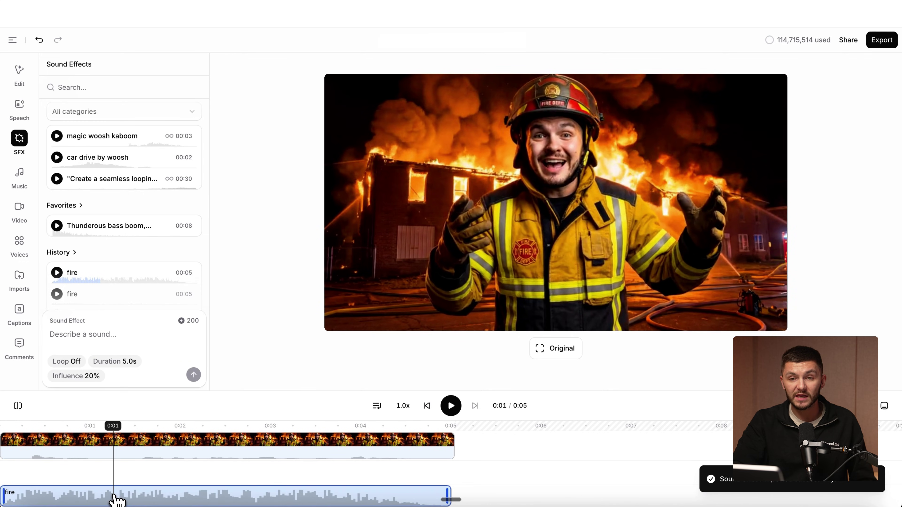
left_click(14, 82)
left_click_drag(119, 106, 76, 107)
left_click(21, 426)
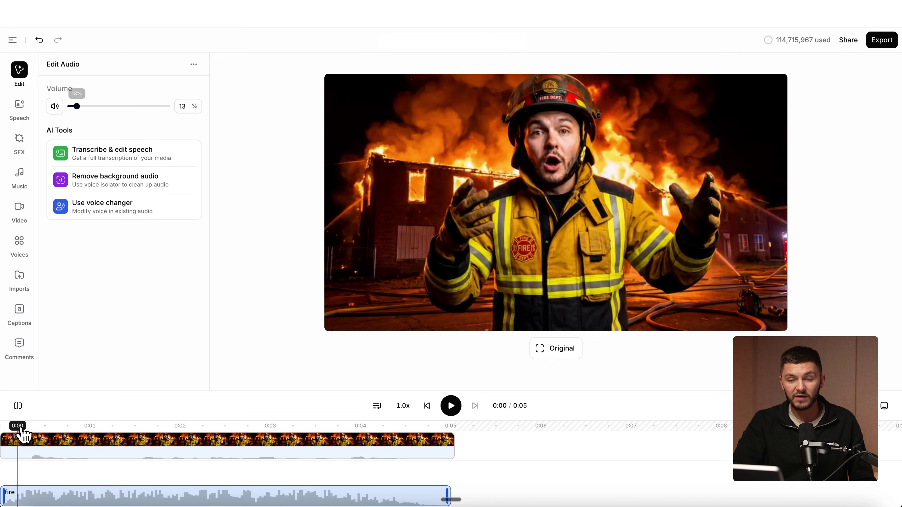
left_click(456, 408)
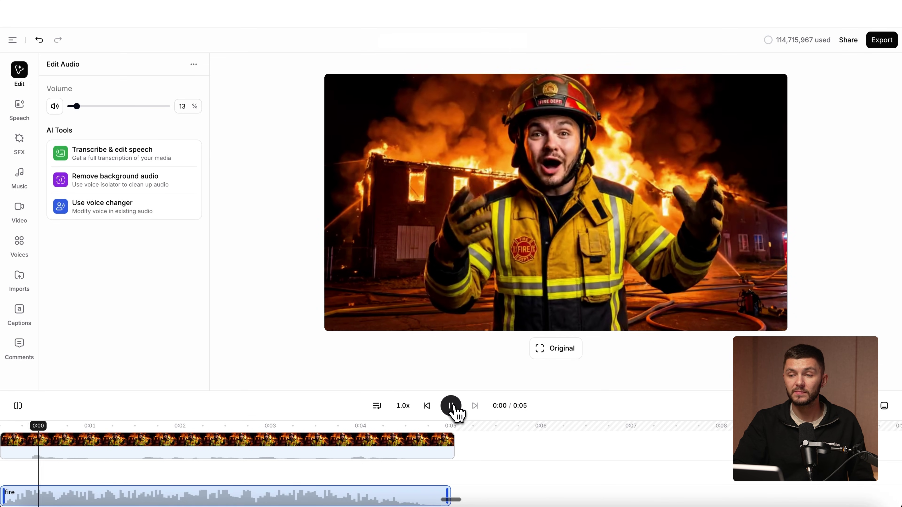